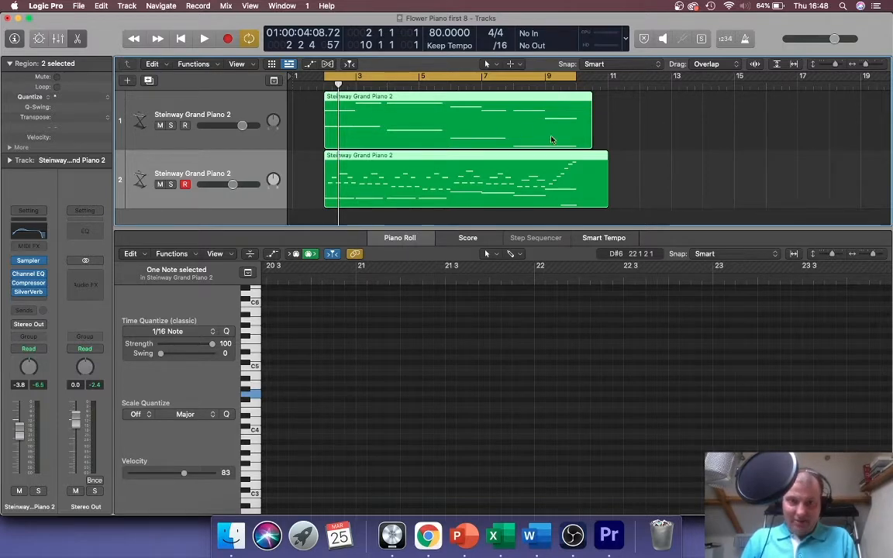
- Widen the Tracks zoom, deselect both regions, and show track 2's piano region in the Piano Roll
left_click_drag(865, 65, 867, 66)
left_click(499, 130)
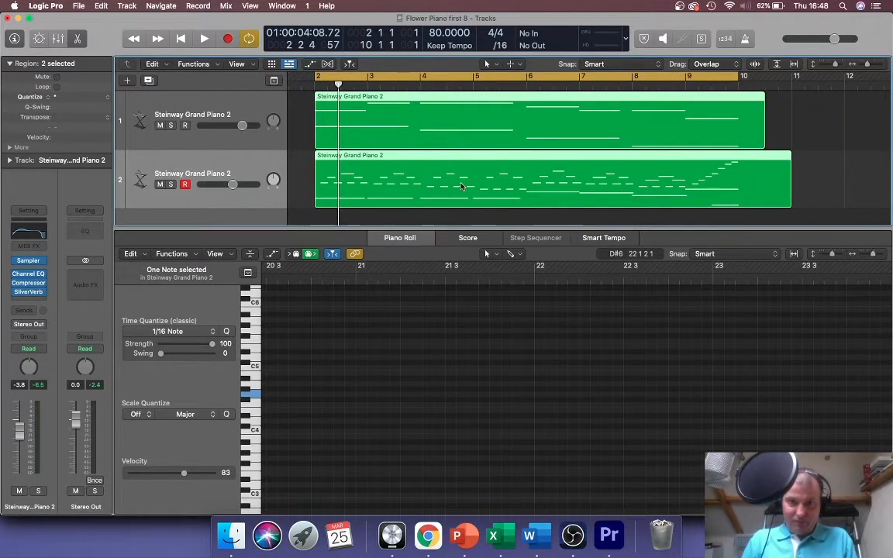
left_click(826, 142)
left_click(535, 166)
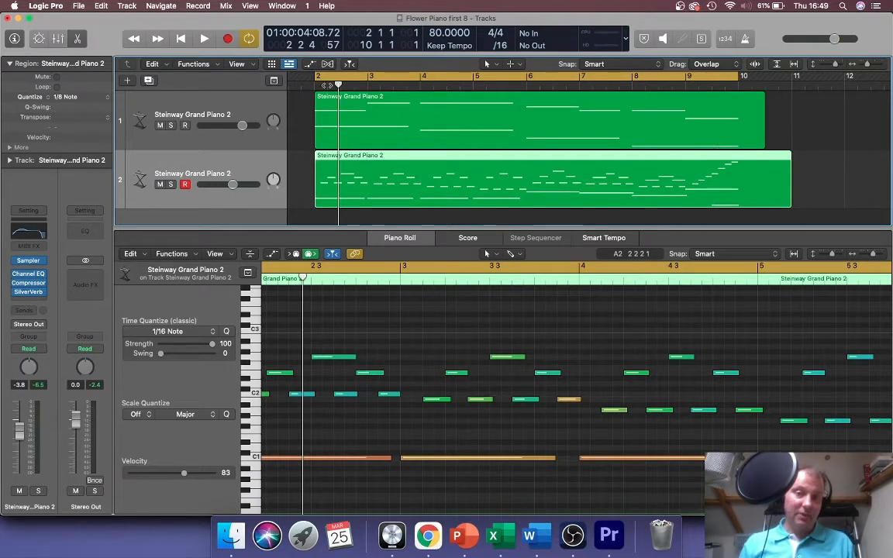
key("Return")
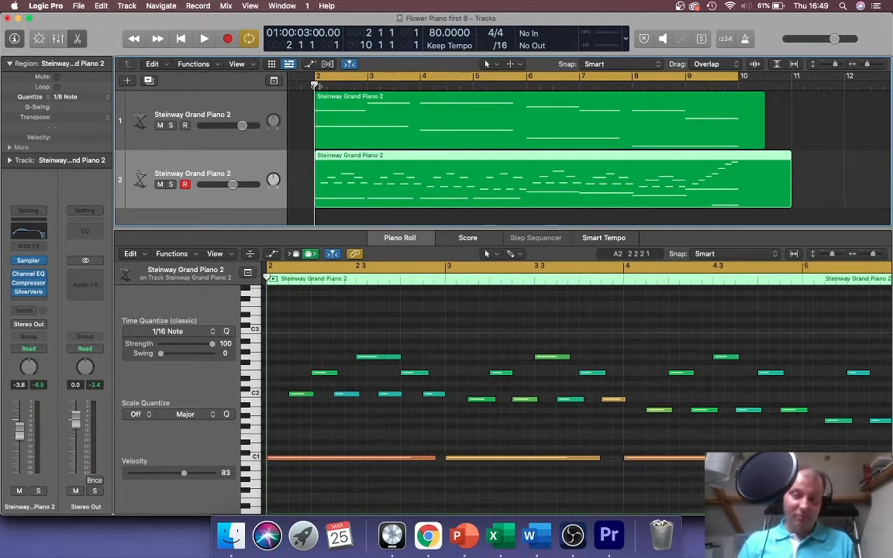
key("space")
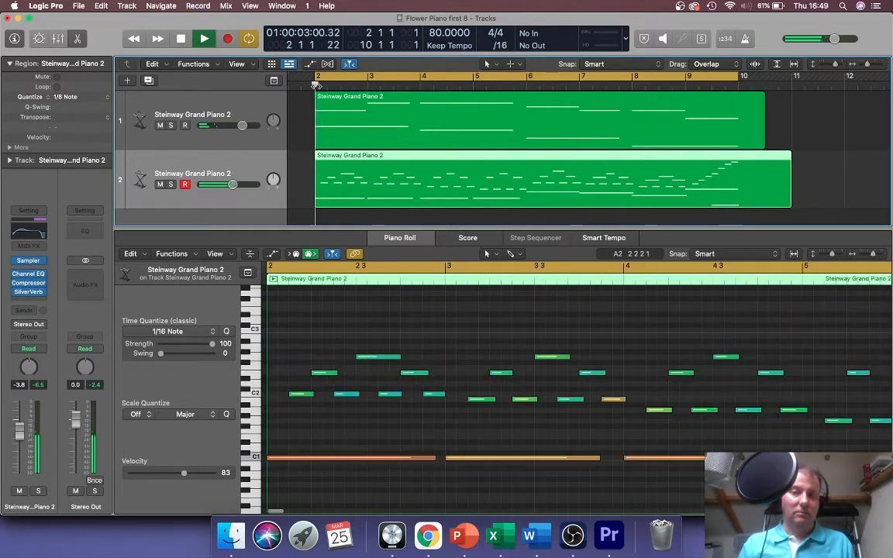
key("space")
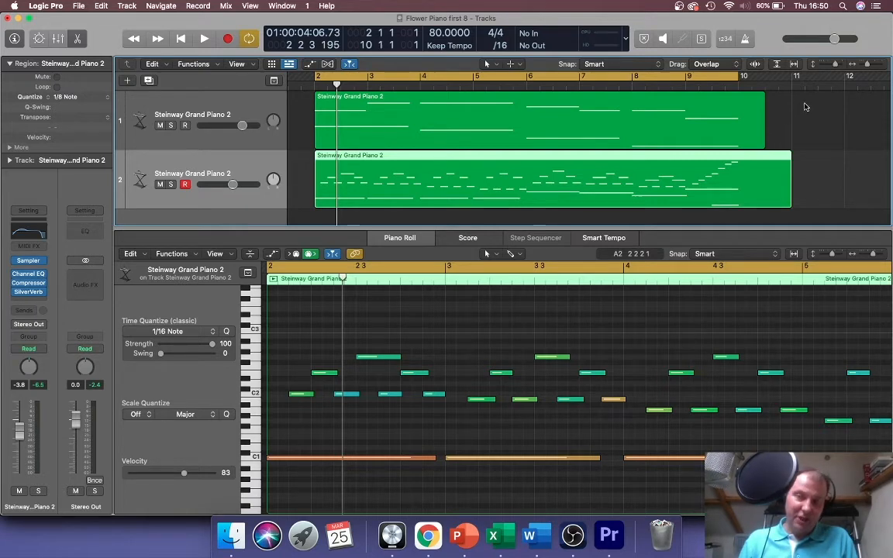
- Select both Steinway Grand Piano 2 regions and Option-drag copies to start at bar 10
left_click_drag(805, 108, 508, 186)
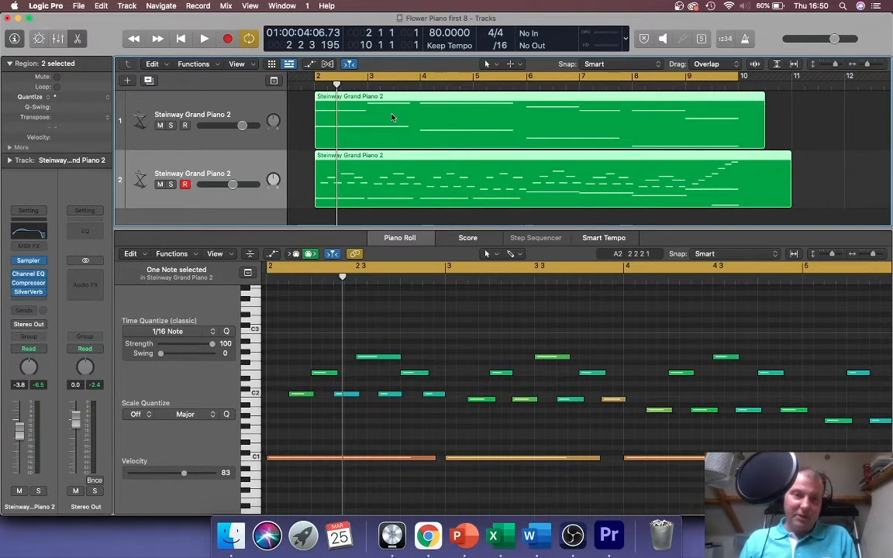
left_click(101, 7)
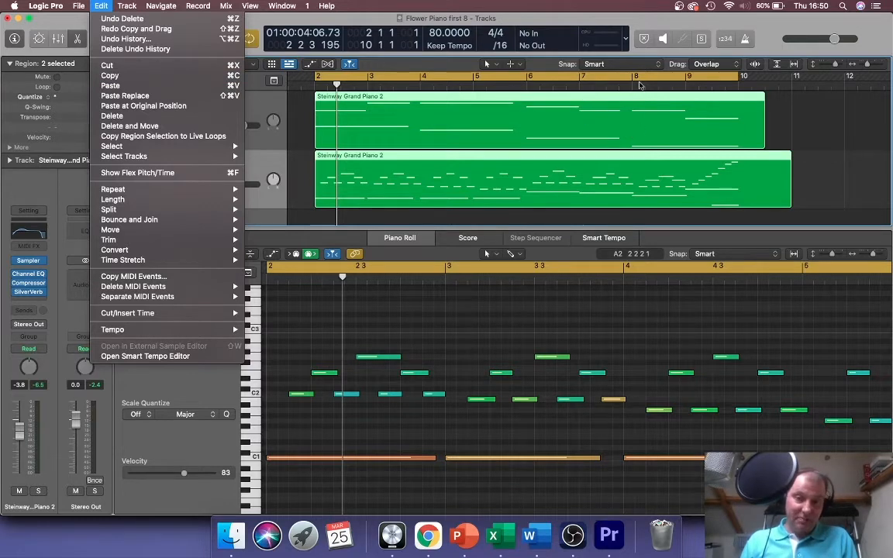
left_click(723, 111)
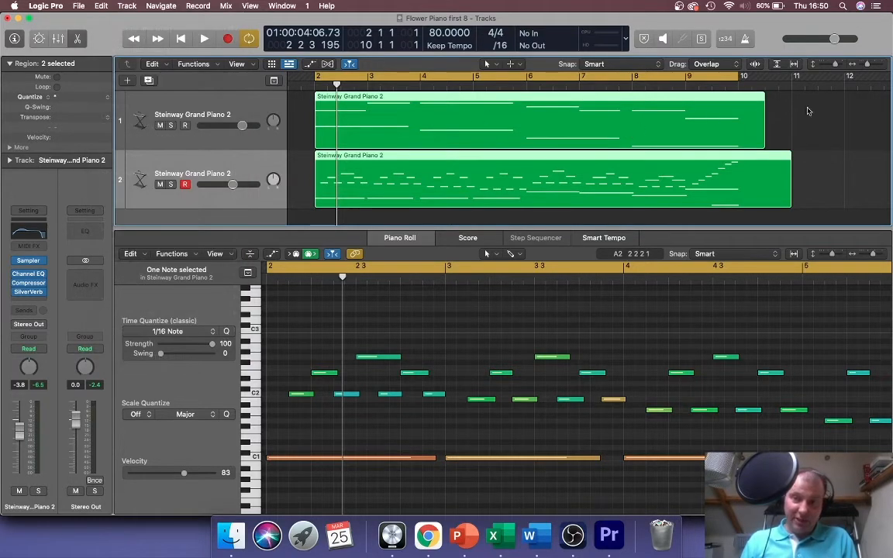
left_click_drag(808, 111, 583, 183)
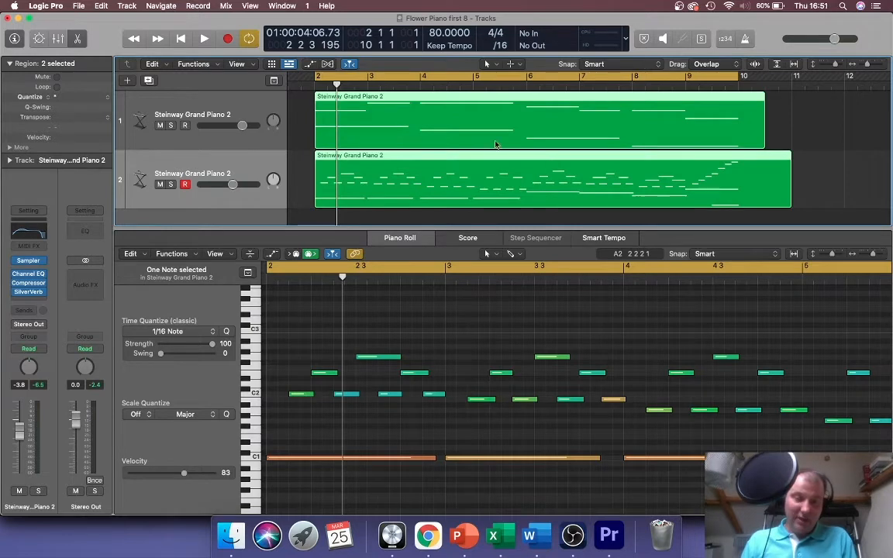
key("super+4")
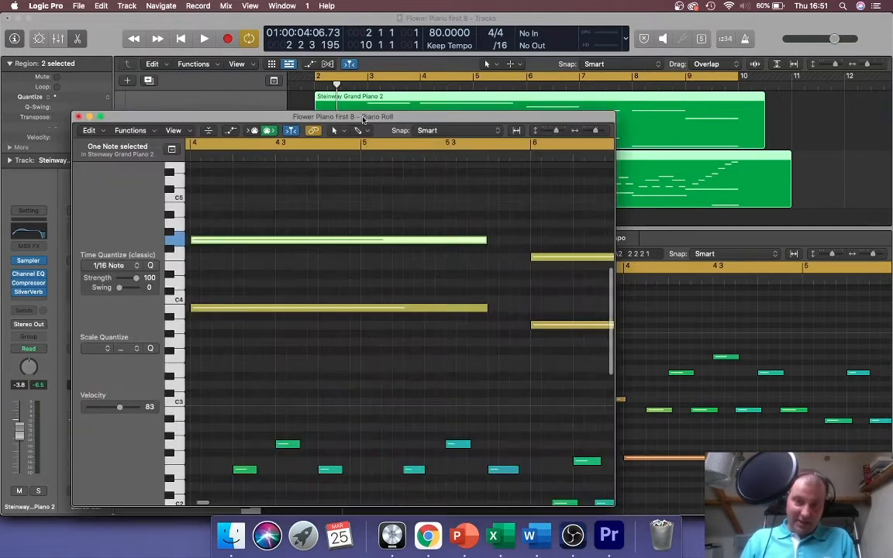
left_click(807, 116)
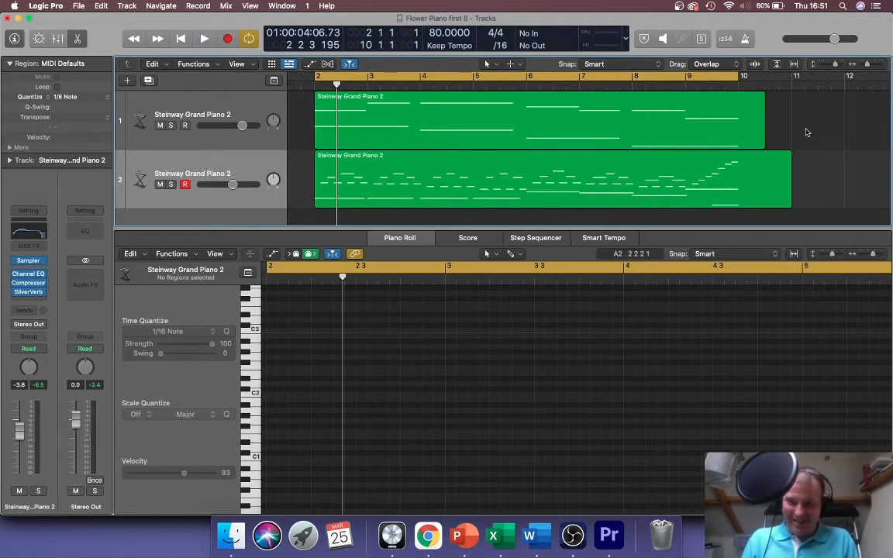
left_click_drag(806, 110, 612, 176)
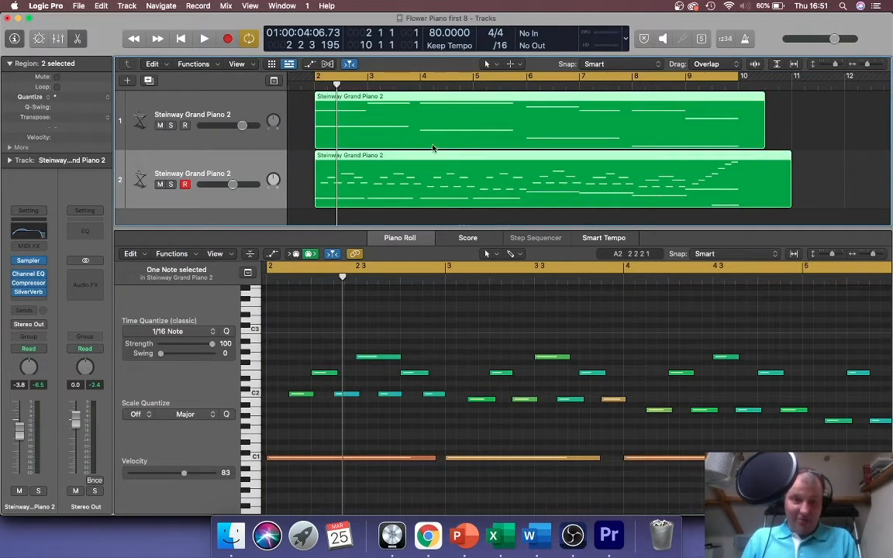
left_click_drag(433, 147, 857, 124)
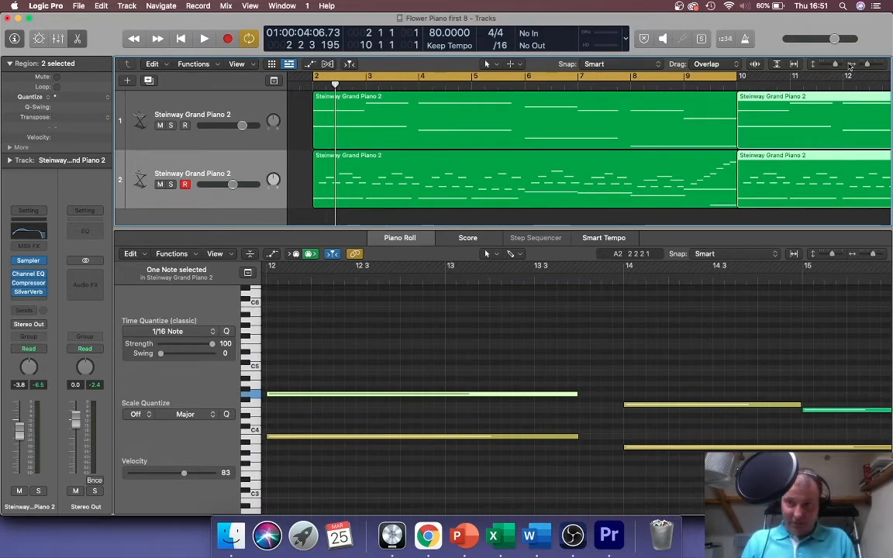
- Zoom out and stretch the cycle range to end at bar 18
left_click_drag(867, 64, 866, 66)
left_click_drag(527, 72, 741, 76)
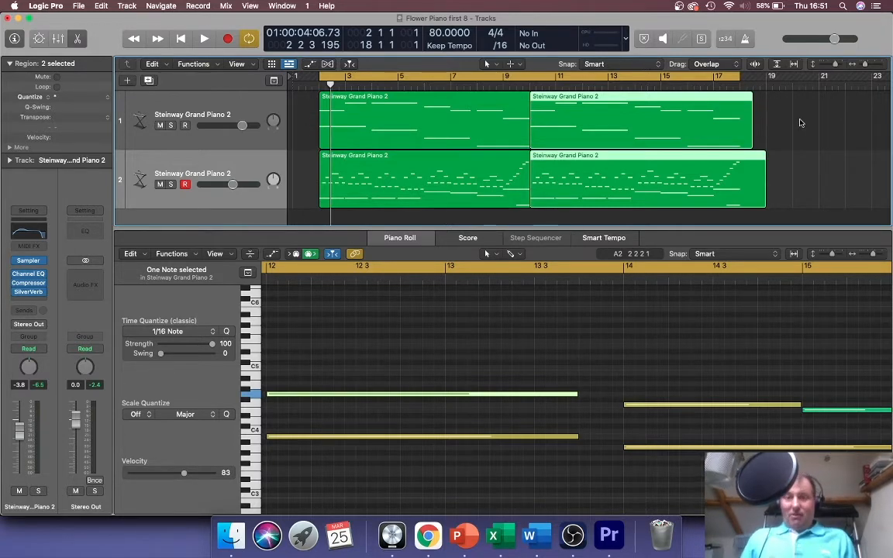
- Place the playhead at bar 10 and play the copied section
left_click(530, 83)
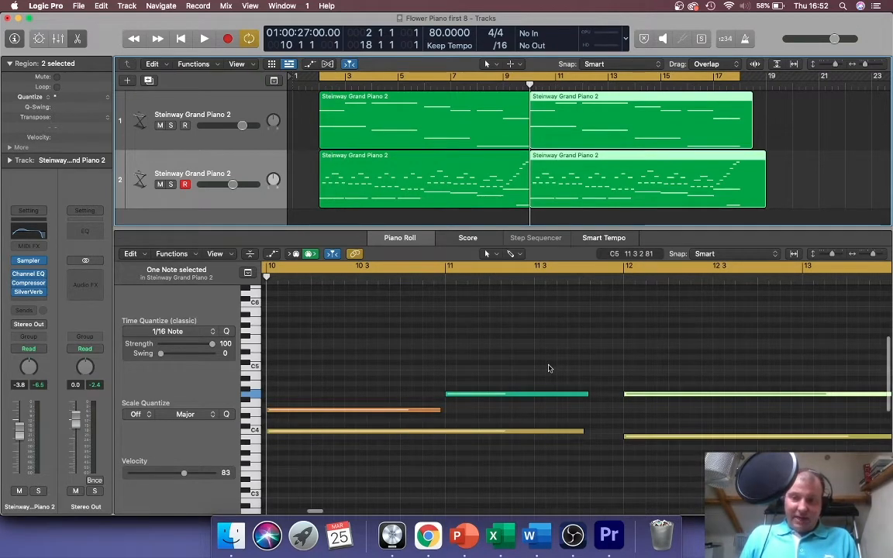
scroll(548, 369, "left", 8)
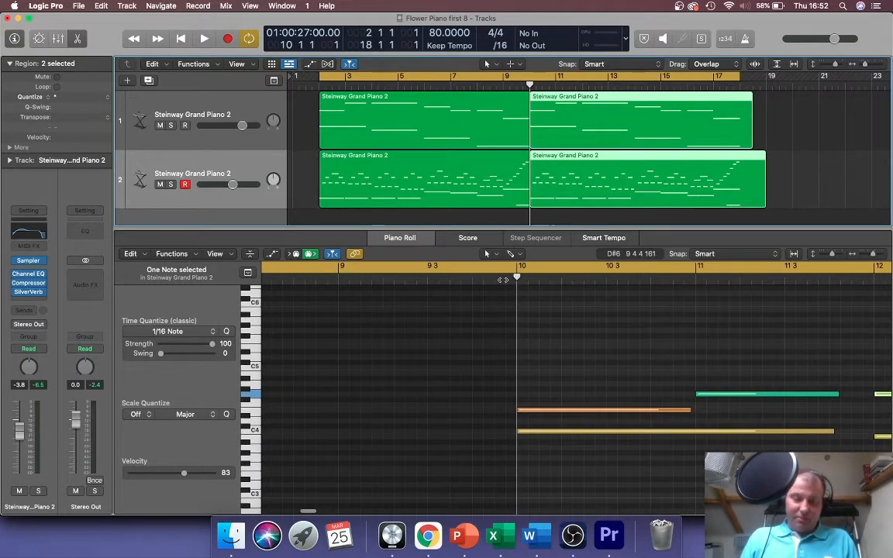
key("space")
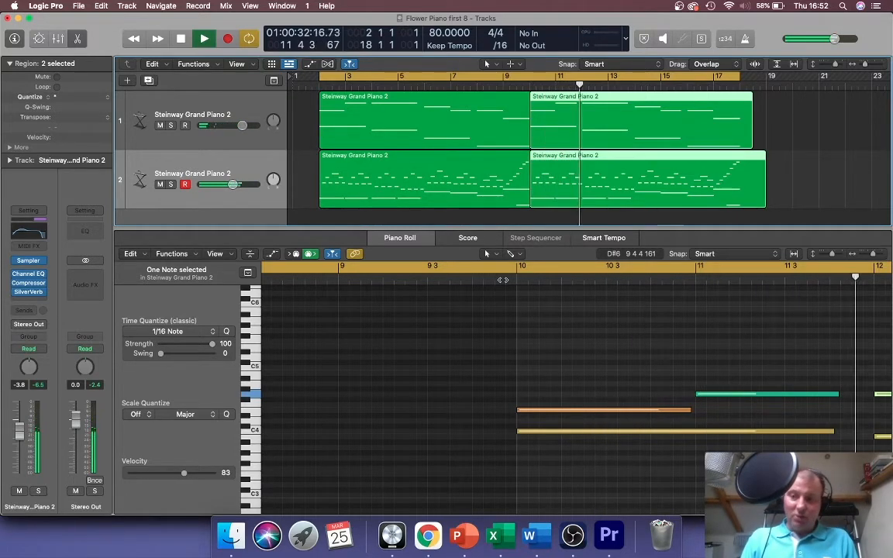
key("space")
scroll(621, 395, "right", 3)
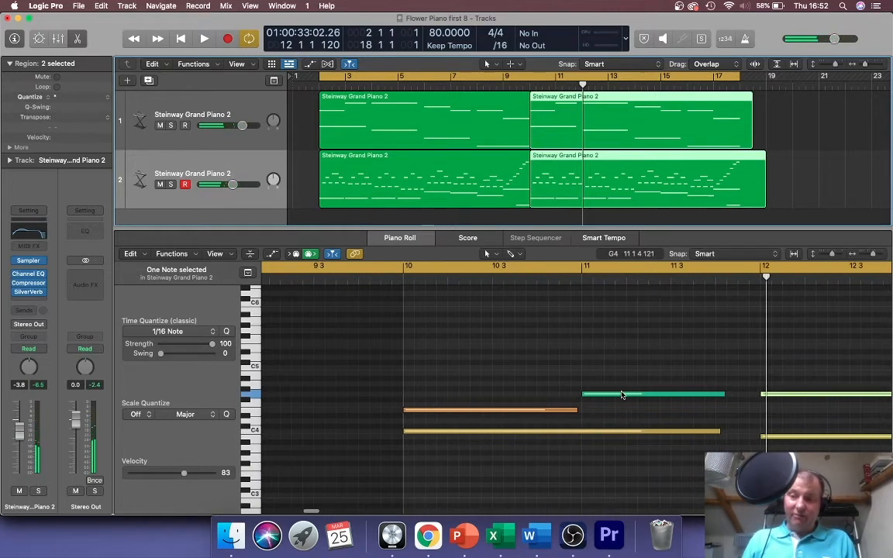
scroll(621, 394, "right", 3)
- Raise the bar 12 note from G4 to A4 and replay from bar 10
left_click_drag(733, 399, 733, 386)
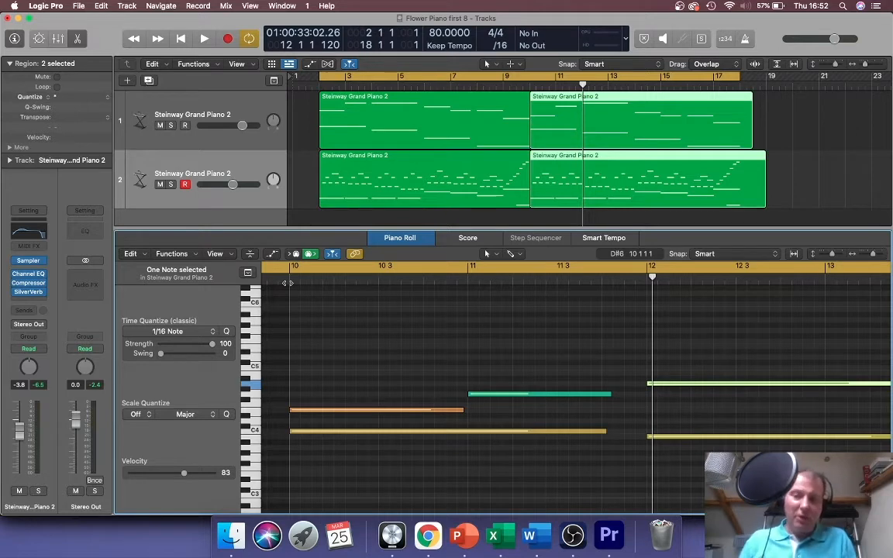
key("shift+space")
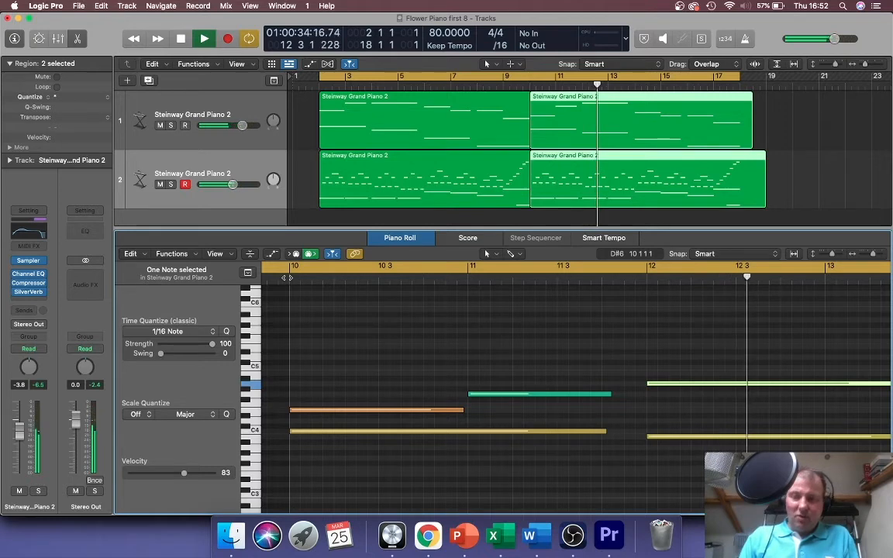
key("space")
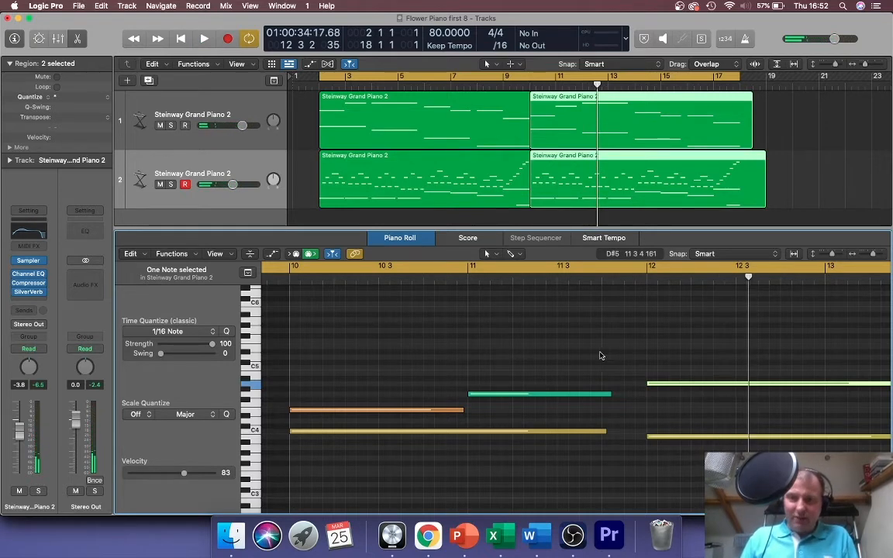
scroll(664, 353, "down", 5)
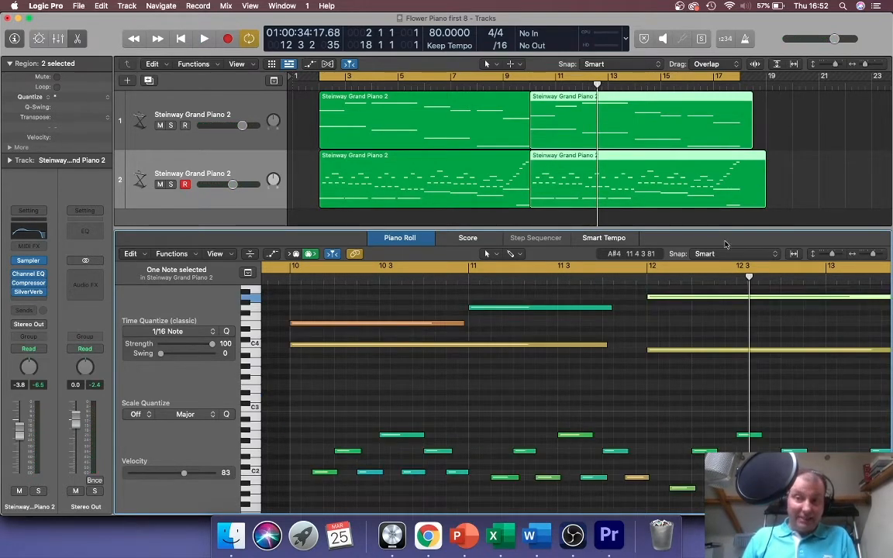
scroll(670, 404, "down", 3)
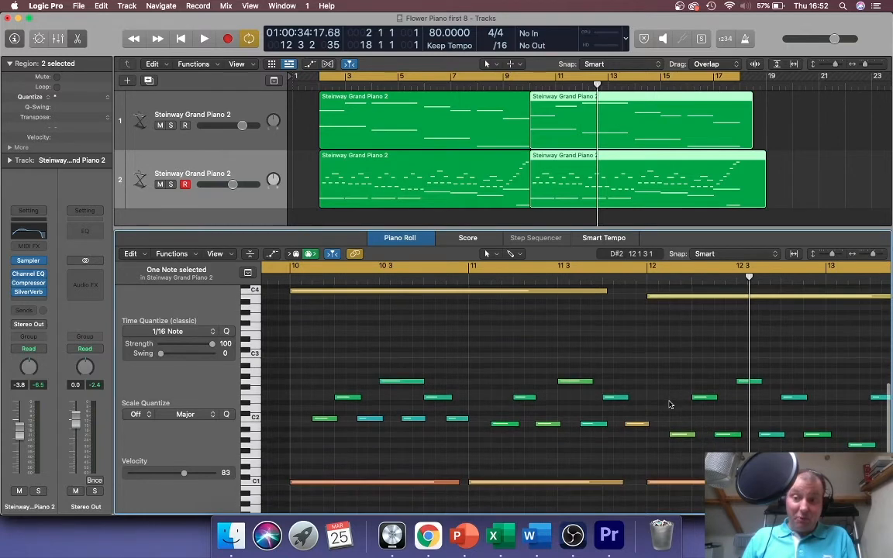
- Lower the bar 12 C1 bass note one semitone and audition from bar 11
left_click(679, 486)
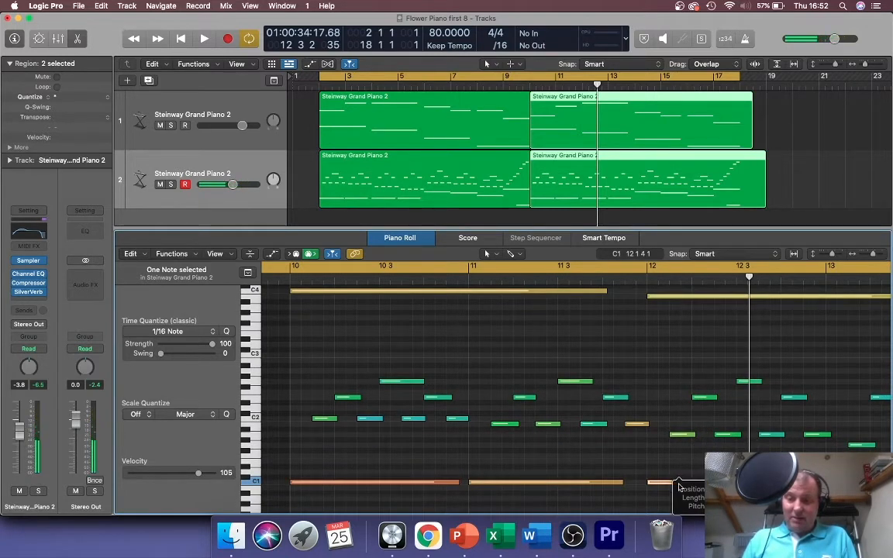
left_click_drag(679, 485, 679, 490)
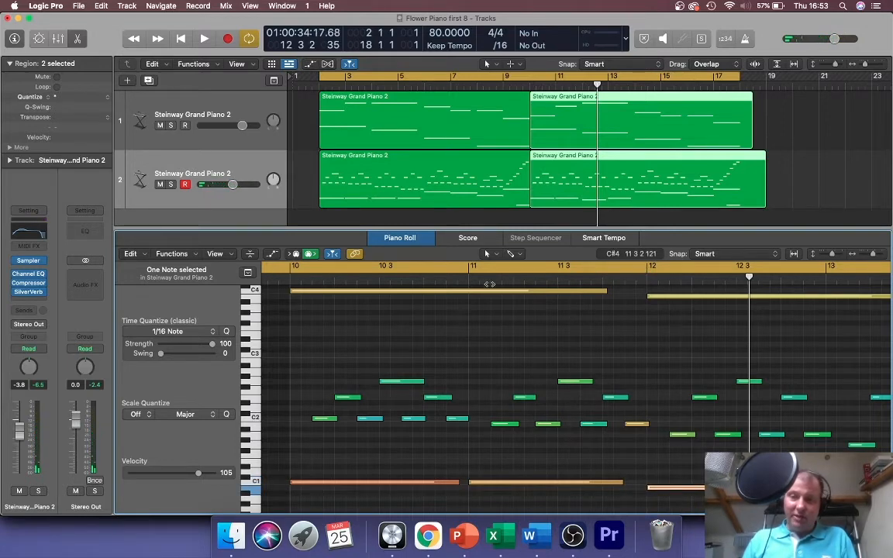
double_click(470, 274)
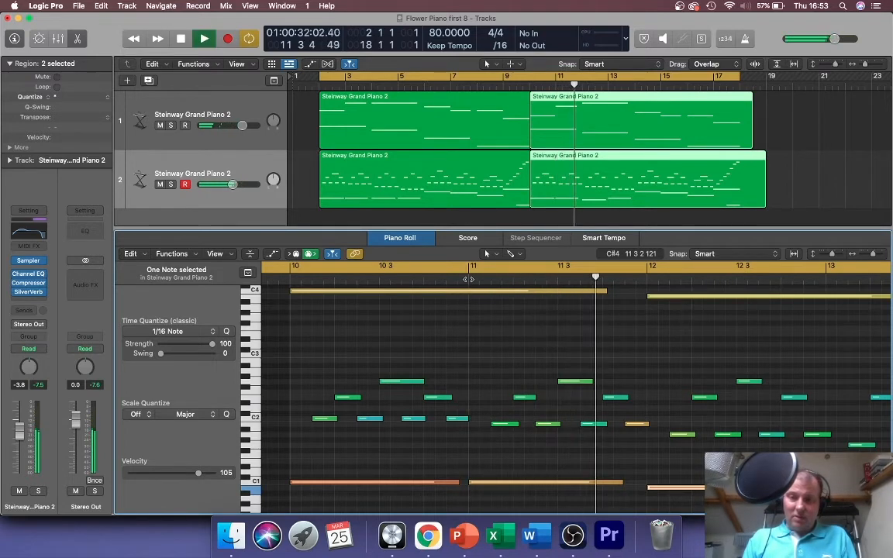
key("space")
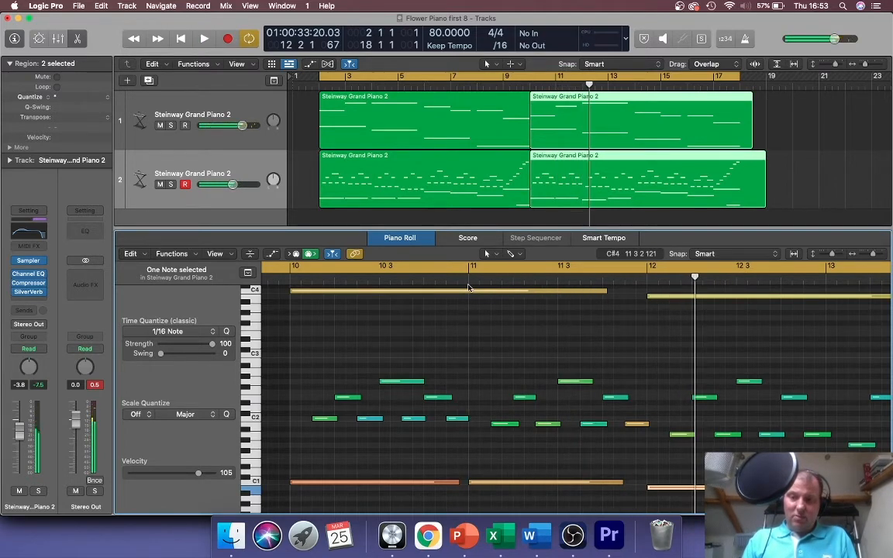
- Lower the bass note one more semitone and play the passage from bar 10
left_click_drag(698, 493, 696, 500)
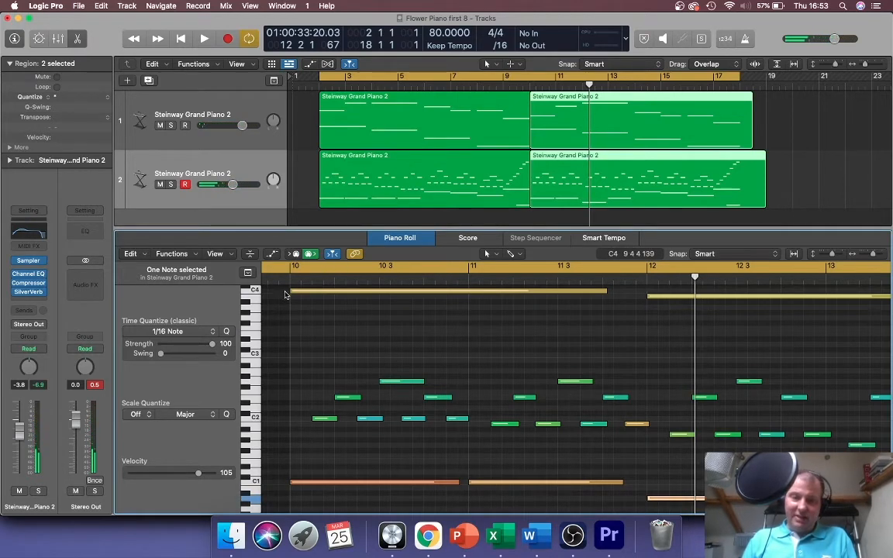
left_click(291, 279)
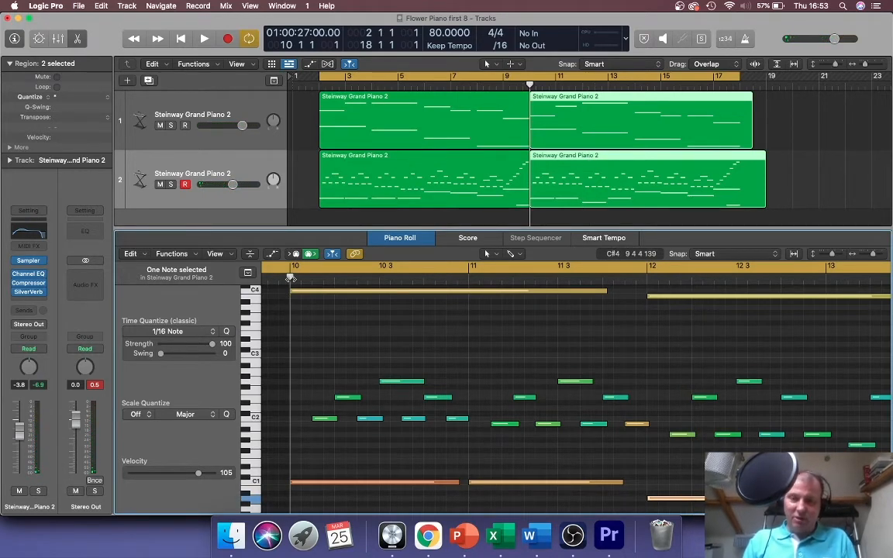
key("space")
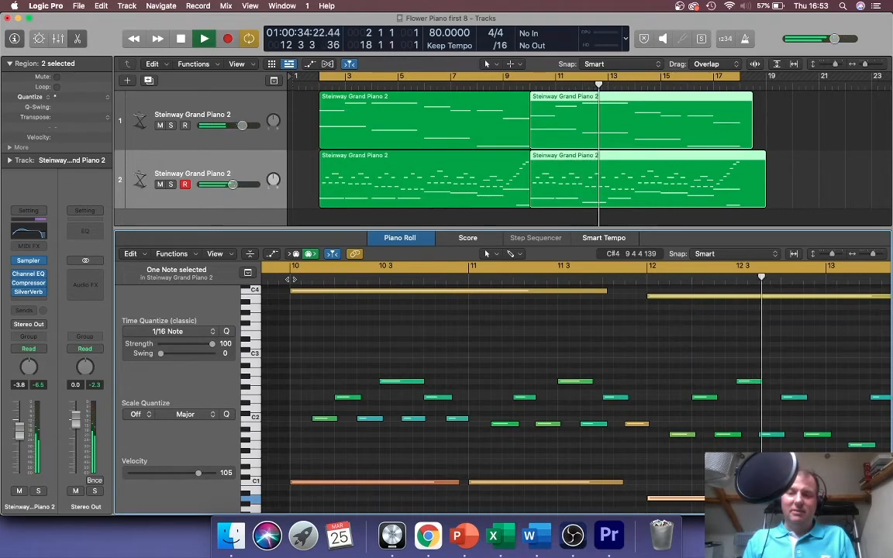
key("space")
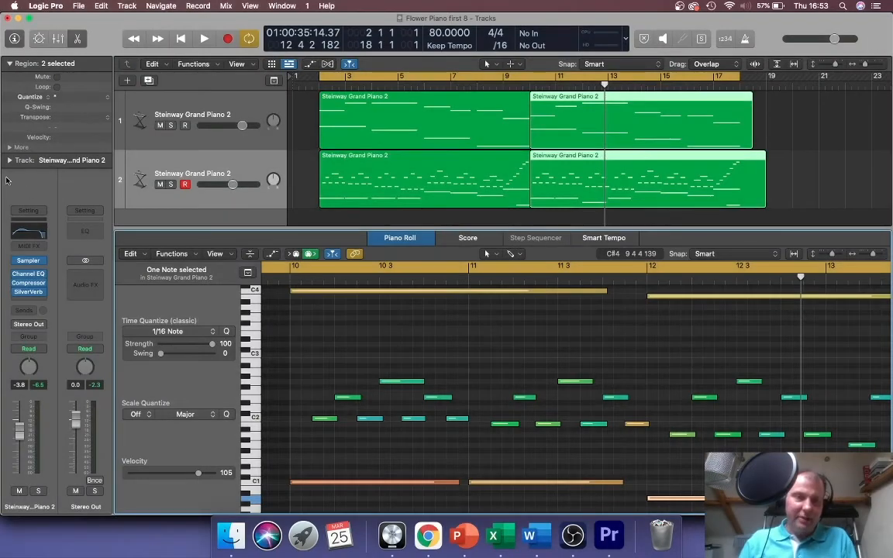
- Open recent Flower Piano.logicx, discarding Flower Piano first 8's changes, and close the SilverVerb window
left_click(75, 7)
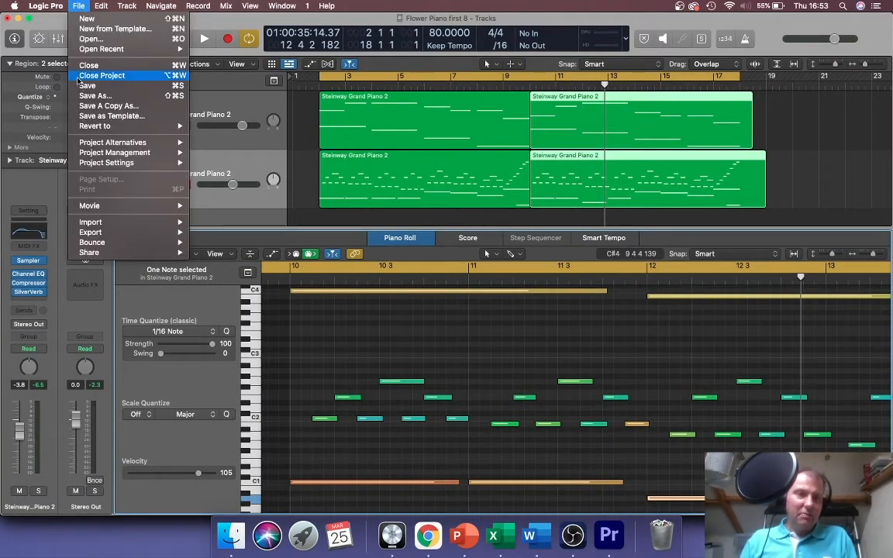
mouse_move(87, 49)
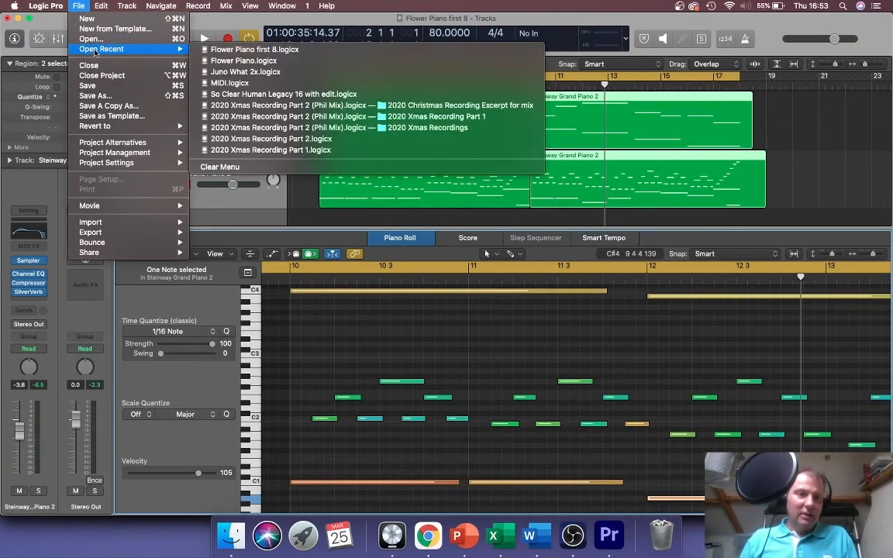
left_click(250, 60)
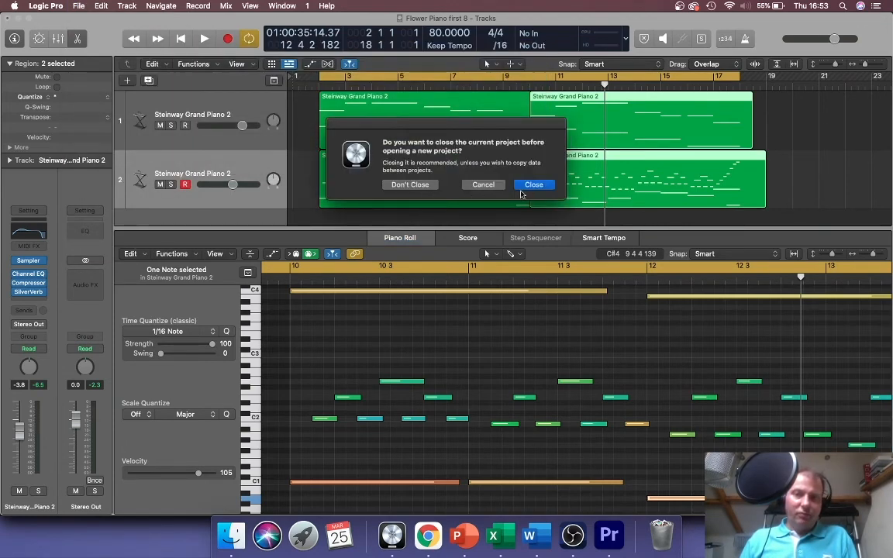
left_click(535, 185)
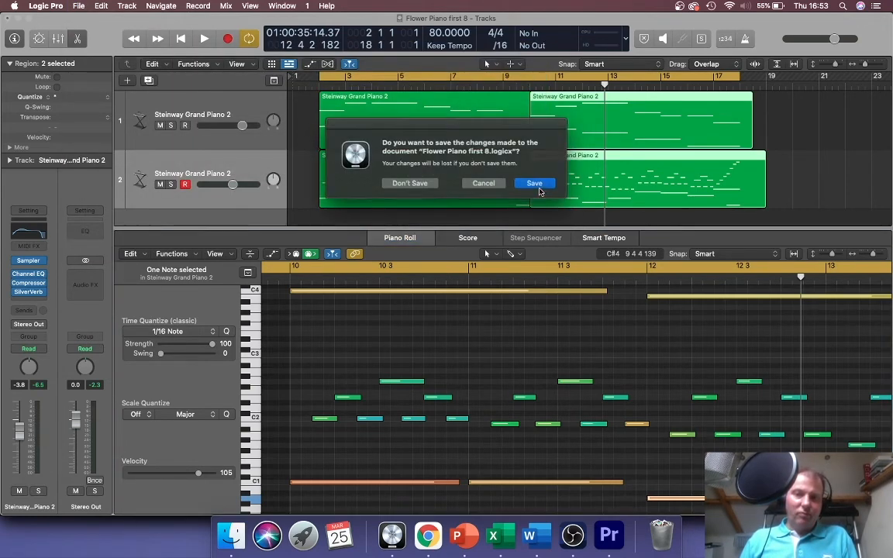
left_click(409, 183)
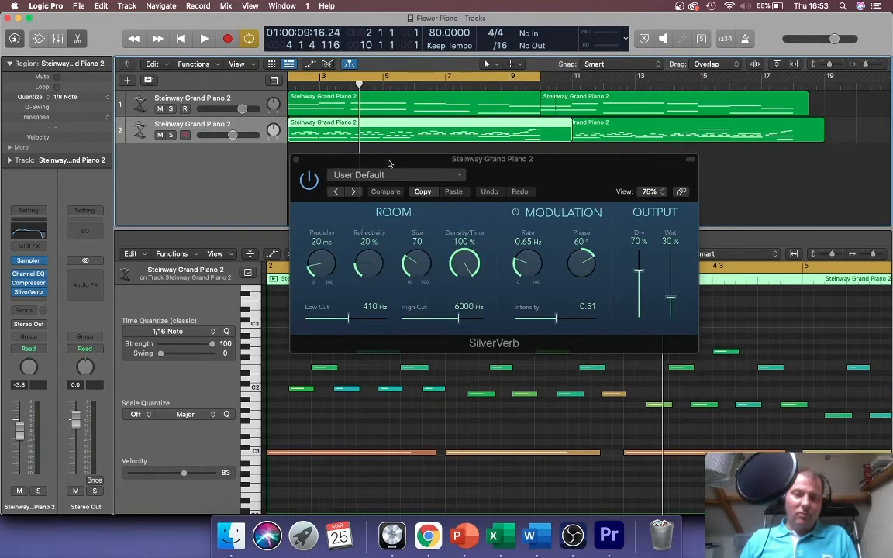
left_click(296, 160)
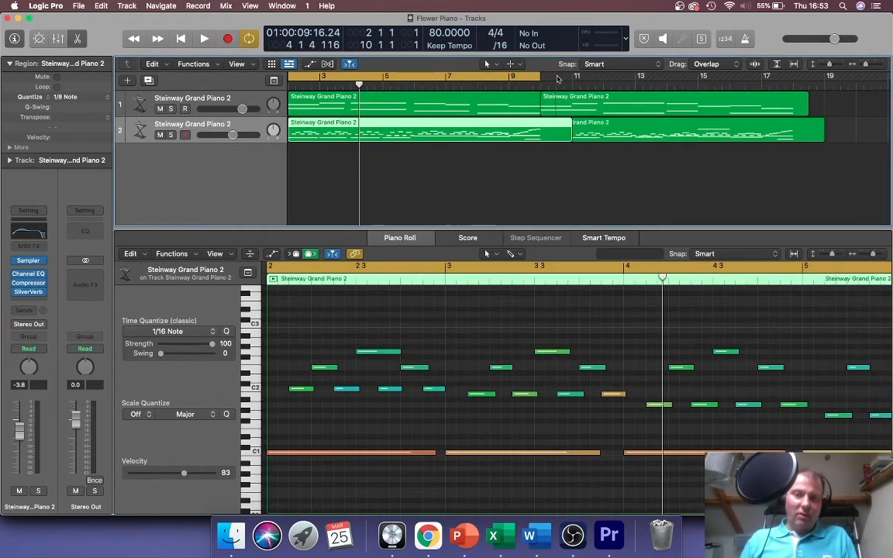
- Extend the cycle range to bar 18 and play the piece from bar 2
left_click_drag(540, 75, 792, 83)
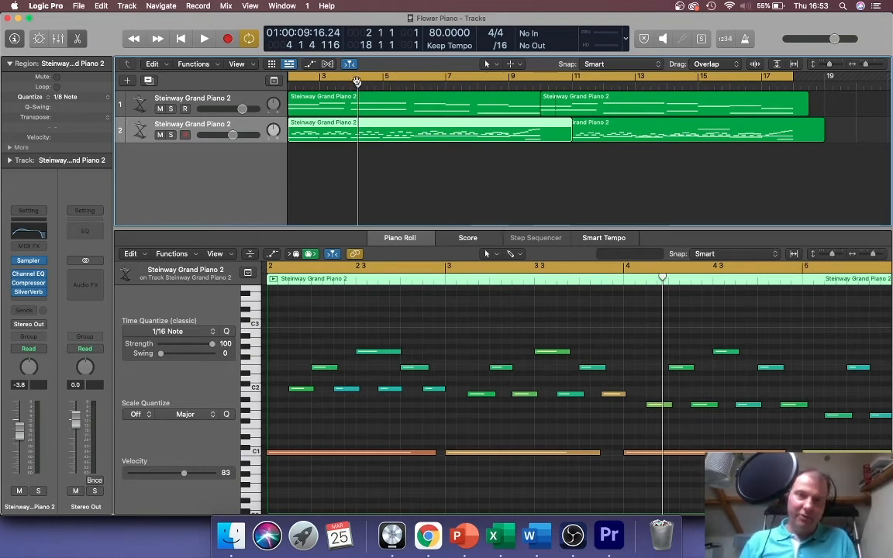
left_click_drag(358, 86, 289, 86)
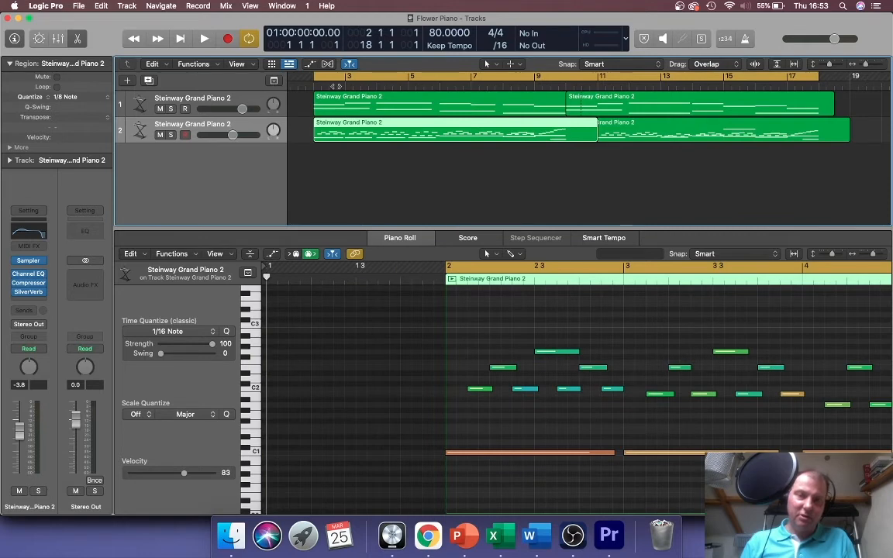
left_click(313, 85)
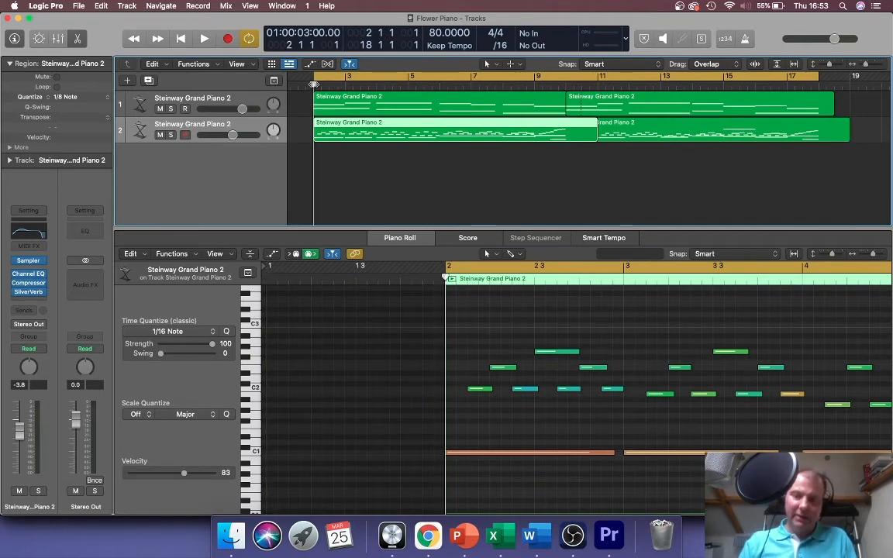
key("space")
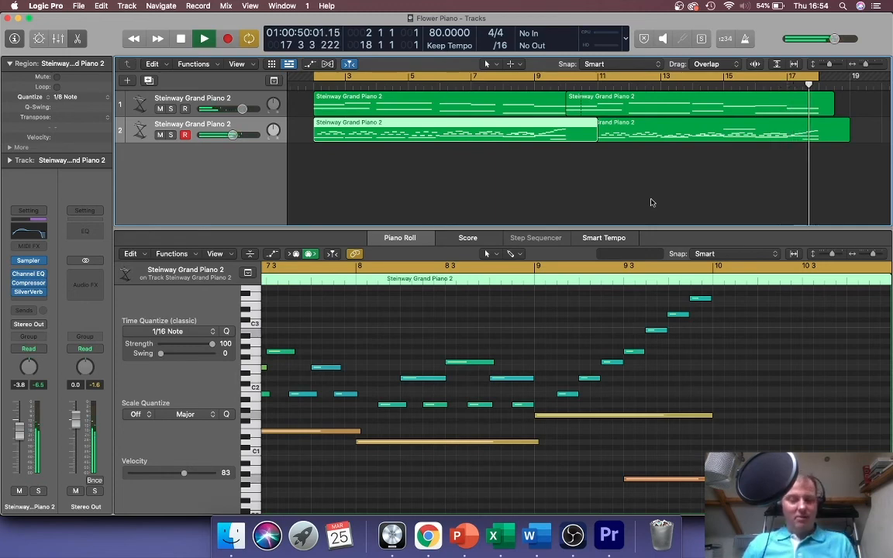
- Stop playback and scroll the Piano Roll to track 2's later region around bars 14–17
key("space")
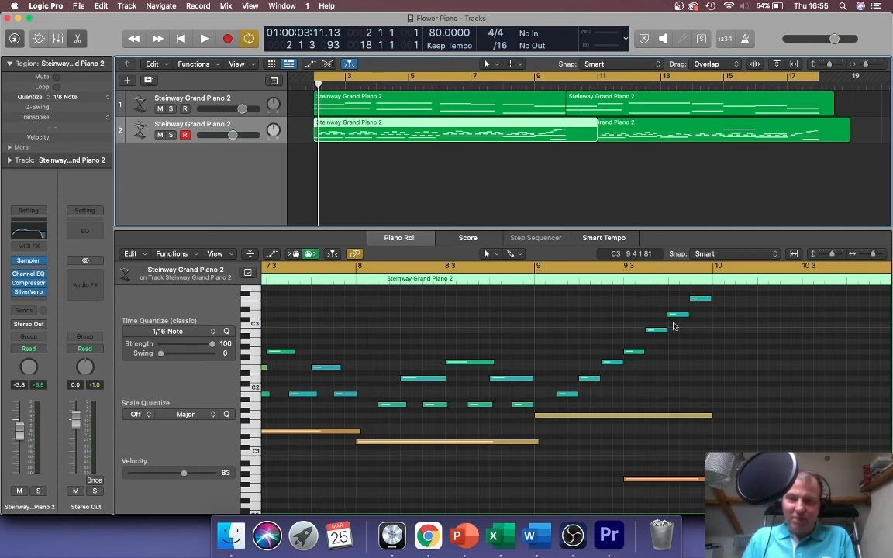
scroll(622, 376, "right", 3)
scroll(623, 376, "left", 15)
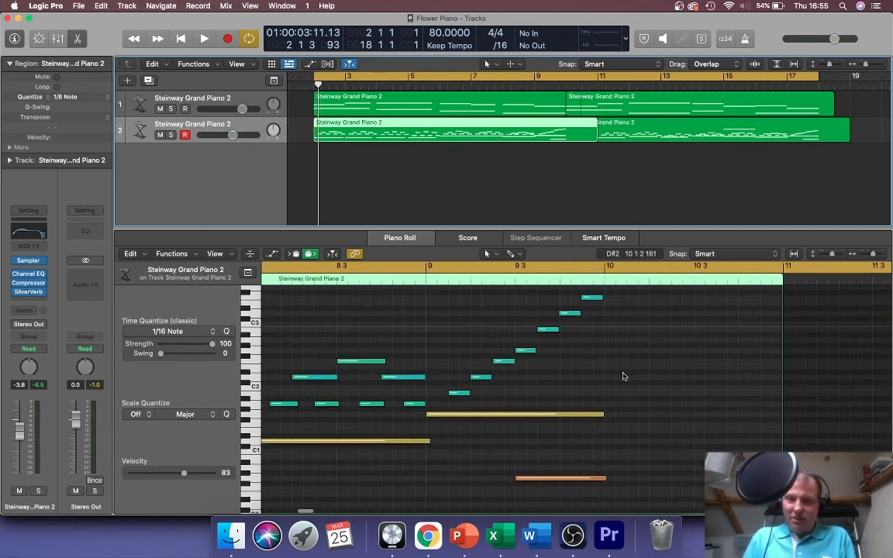
scroll(623, 376, "right", 20)
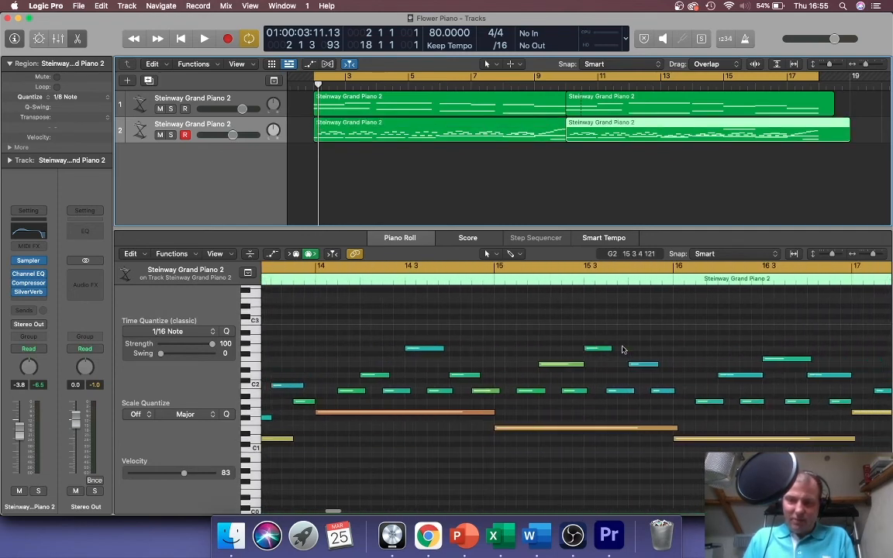